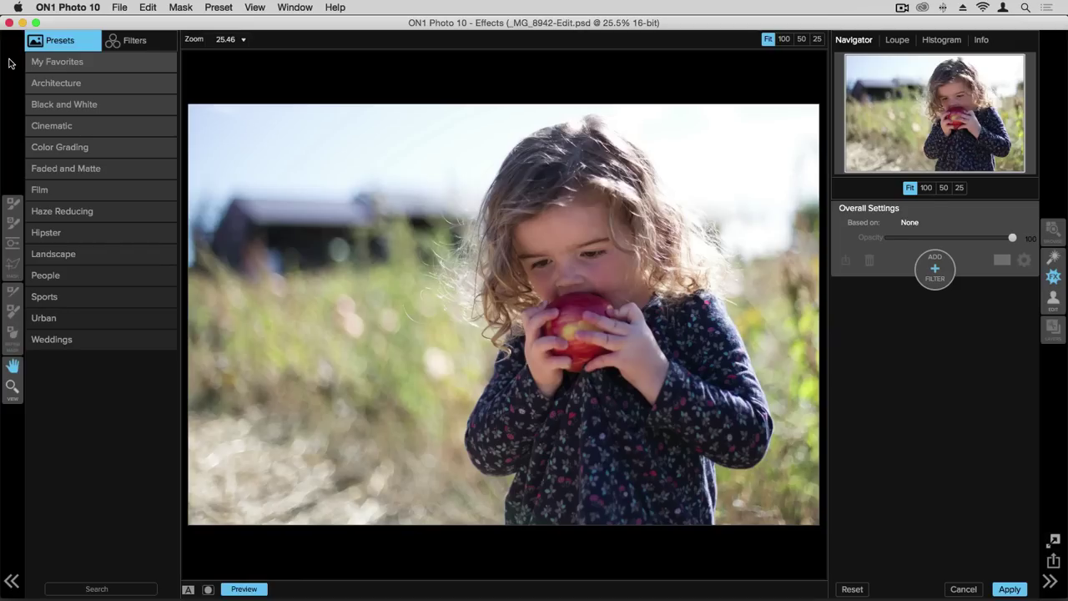
click(129, 105)
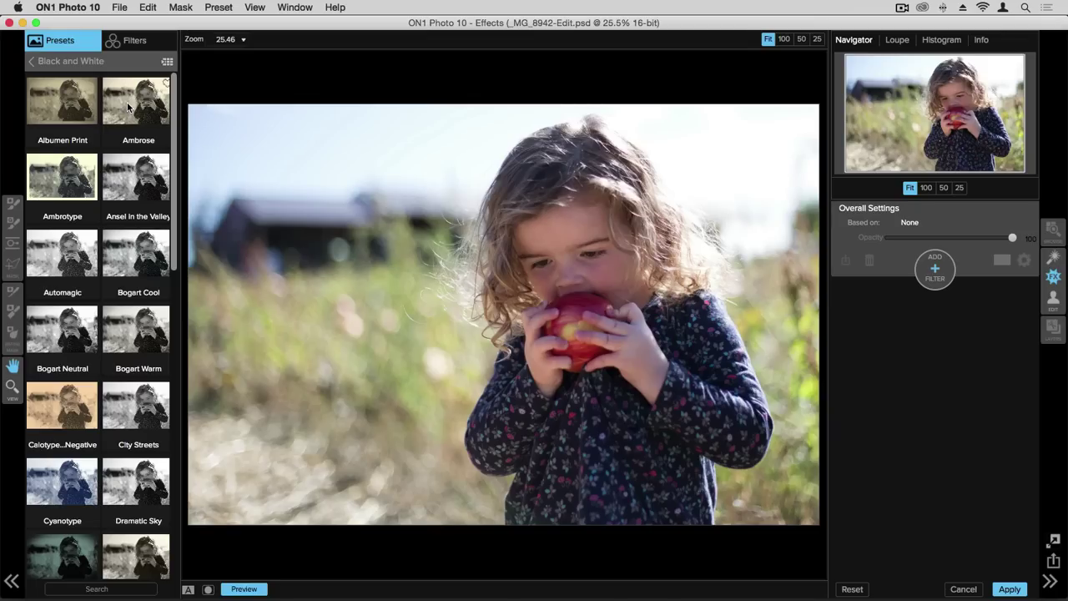
click(128, 106)
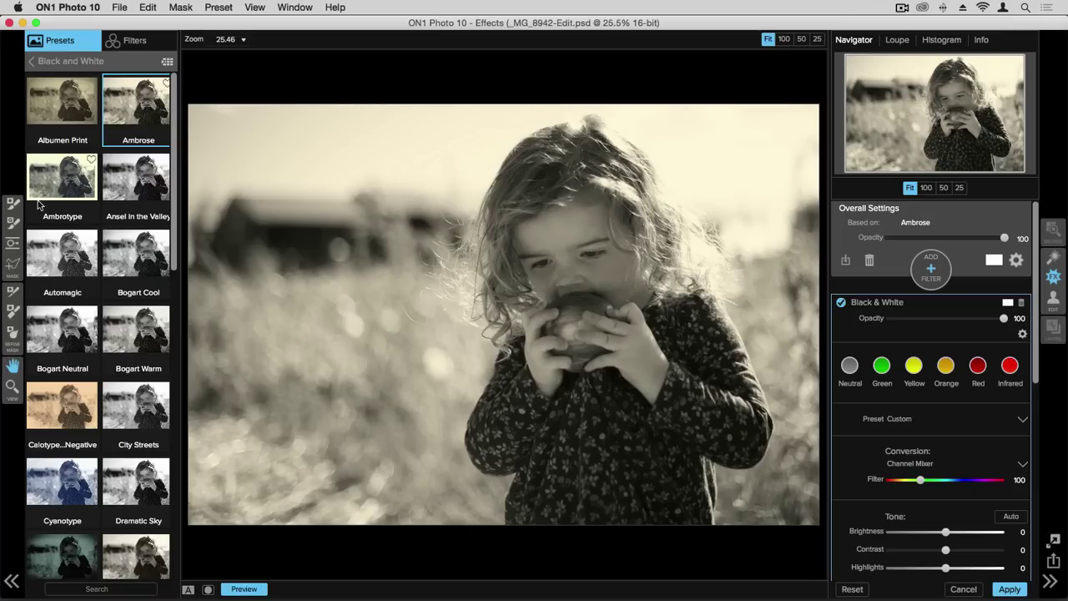
click(51, 257)
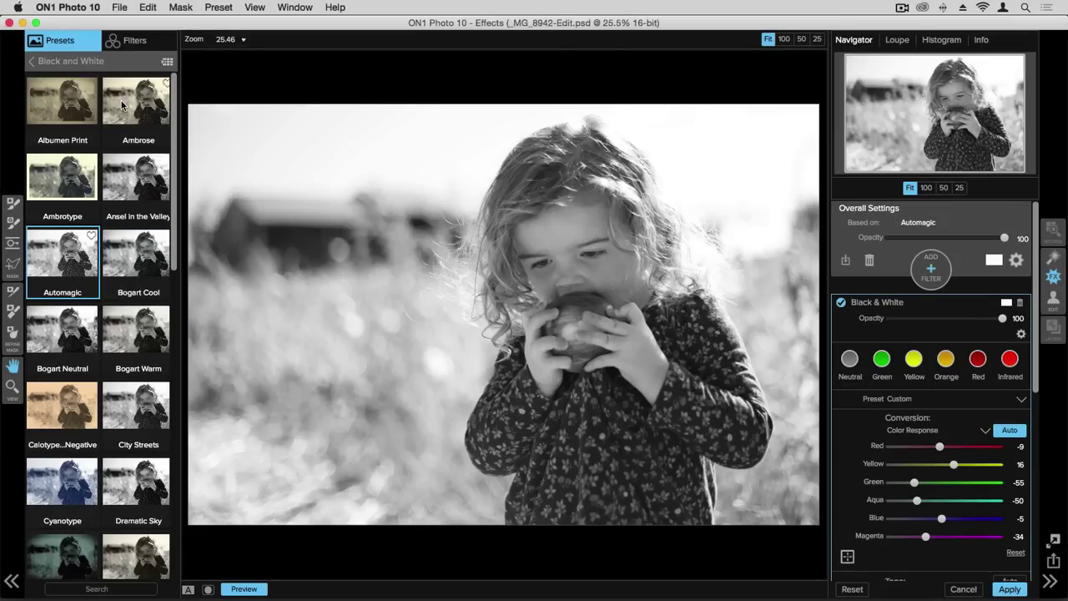
right_click(122, 104)
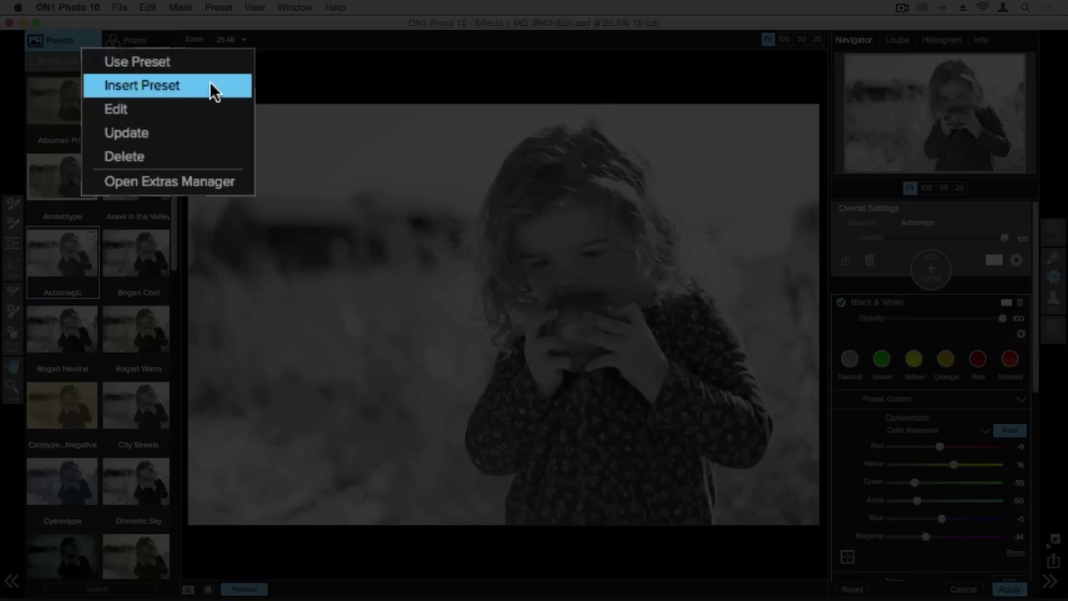
click(213, 90)
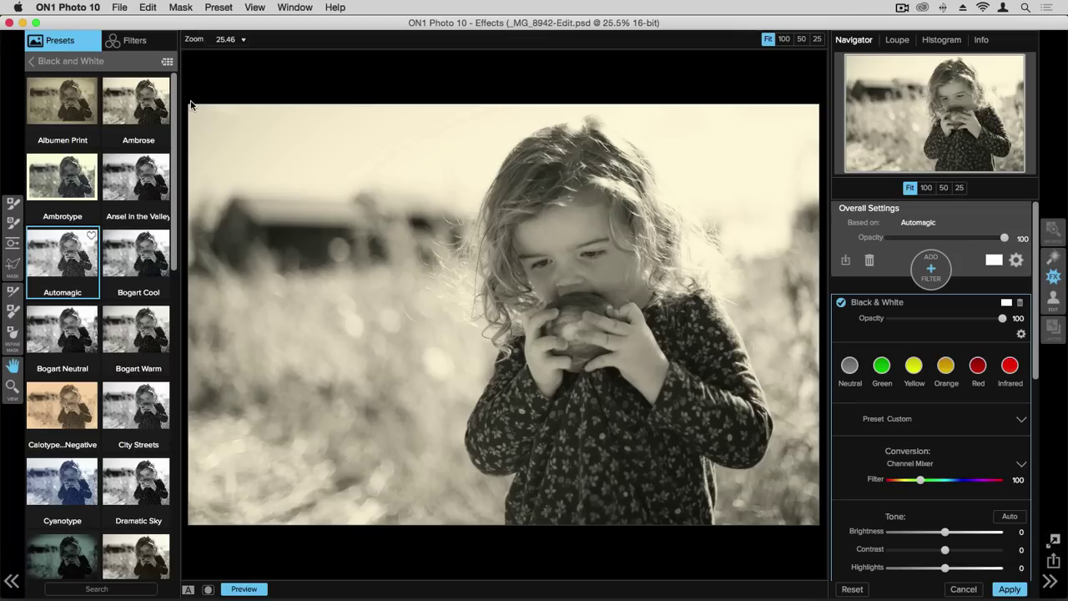
click(852, 589)
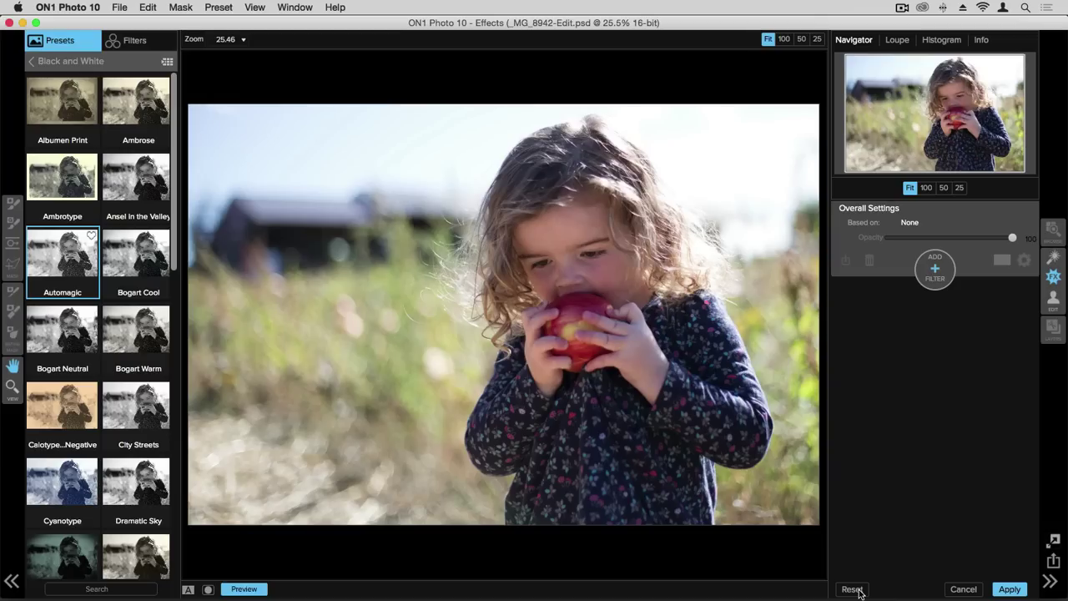
Search presets for 'dirty', try Dirty Bird, then reset the photo and return to categories
click(109, 591)
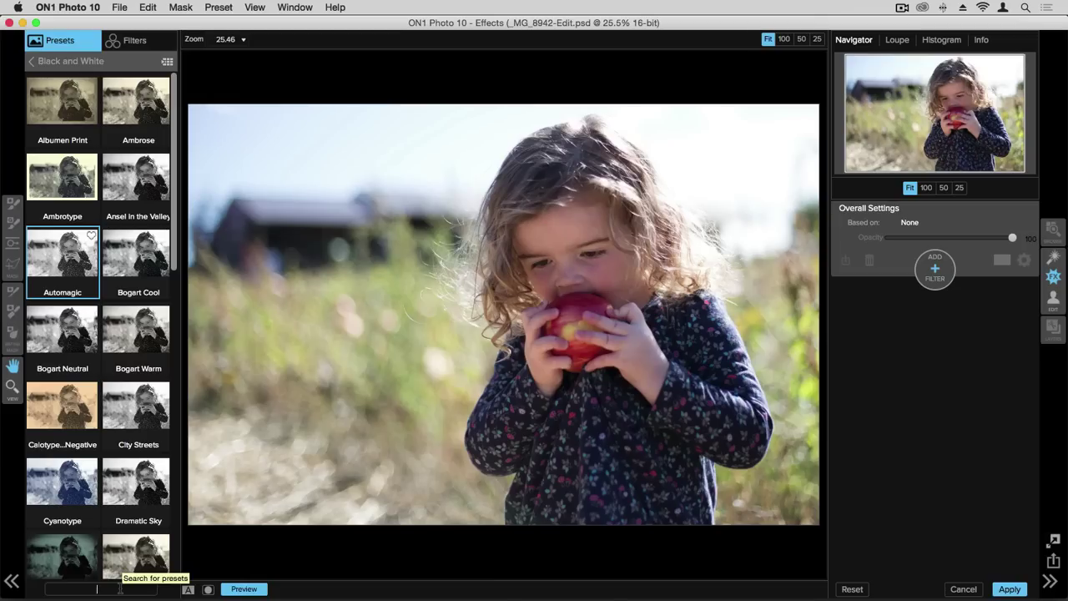
text(dirty)
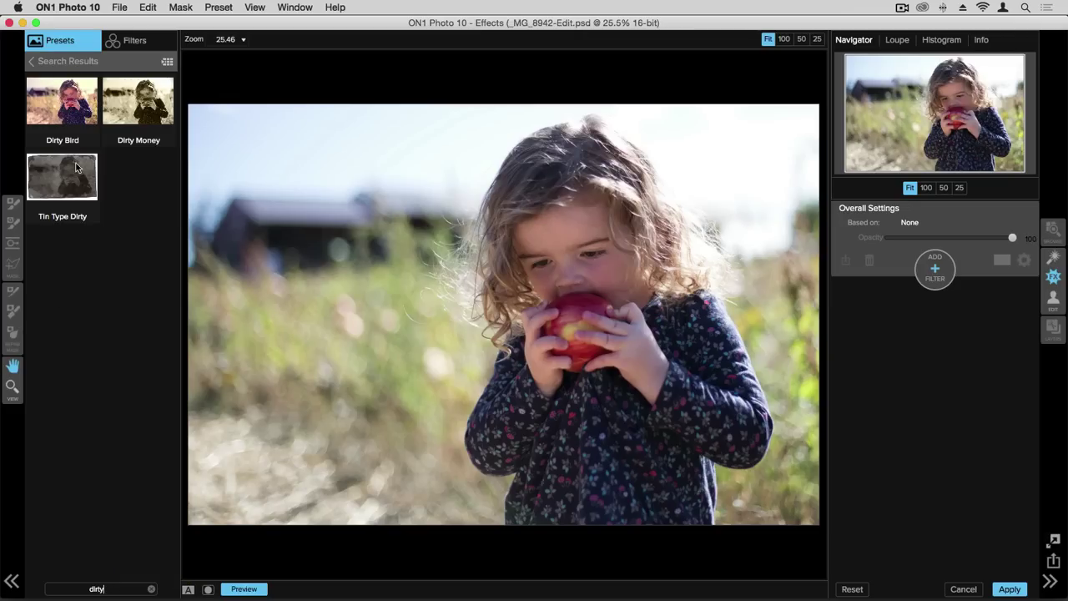
click(71, 115)
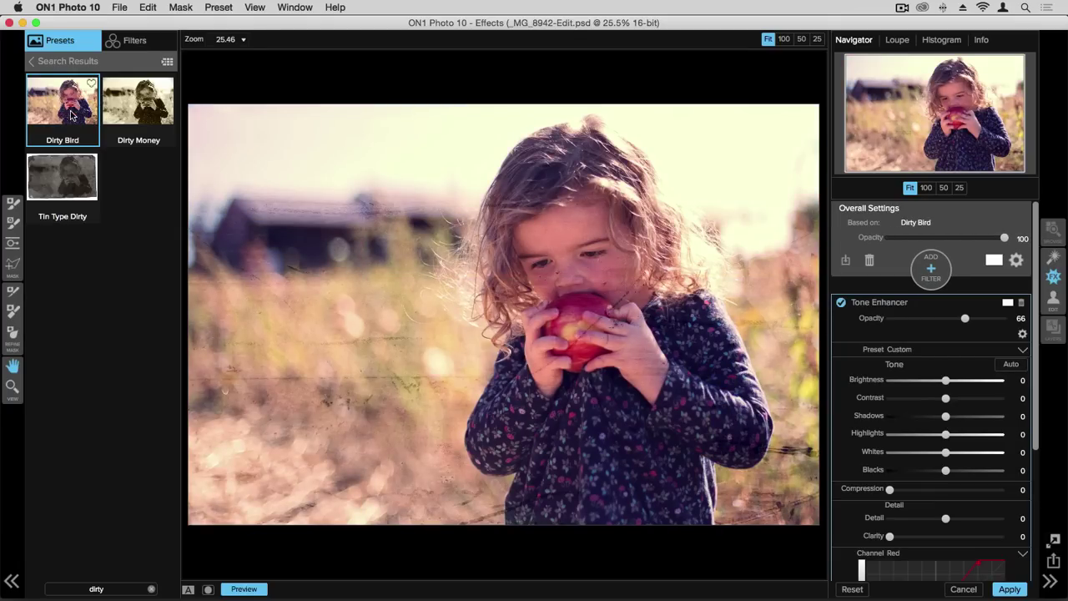
click(852, 589)
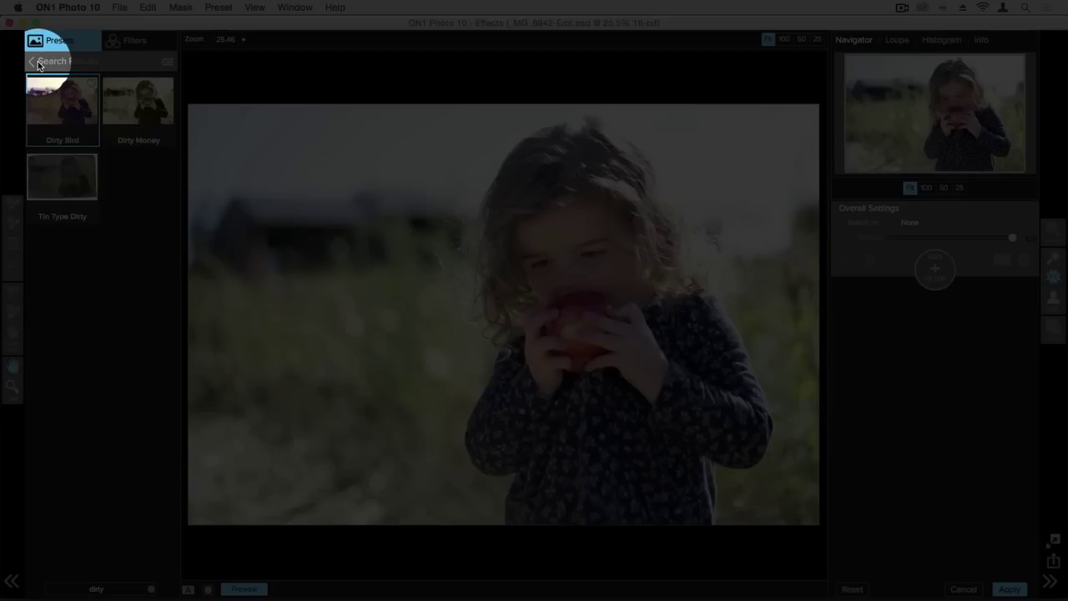
click(38, 64)
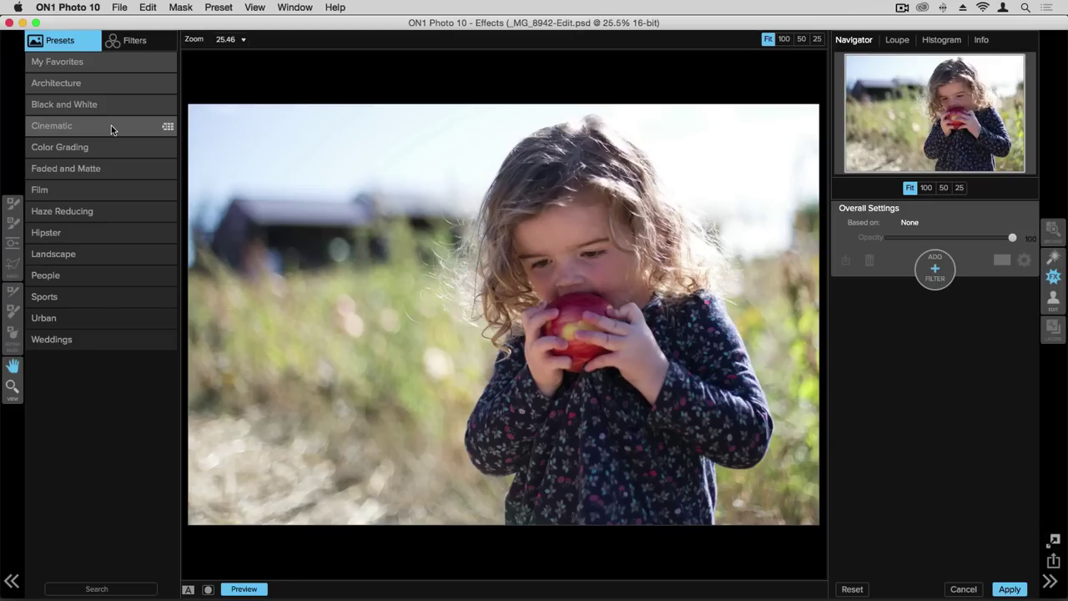
Open the Cinematic category, widen the presets panel, and switch to One Column Thumbnail View
click(111, 125)
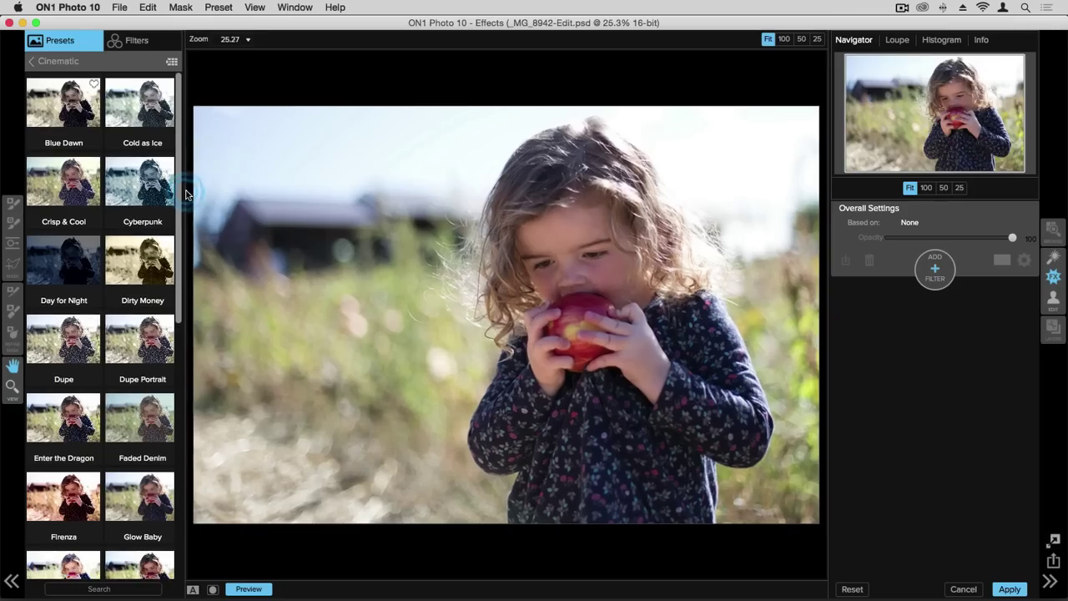
mouse_move(178, 192)
mouse_down()
mouse_move(271, 197)
mouse_move(193, 198)
mouse_up()
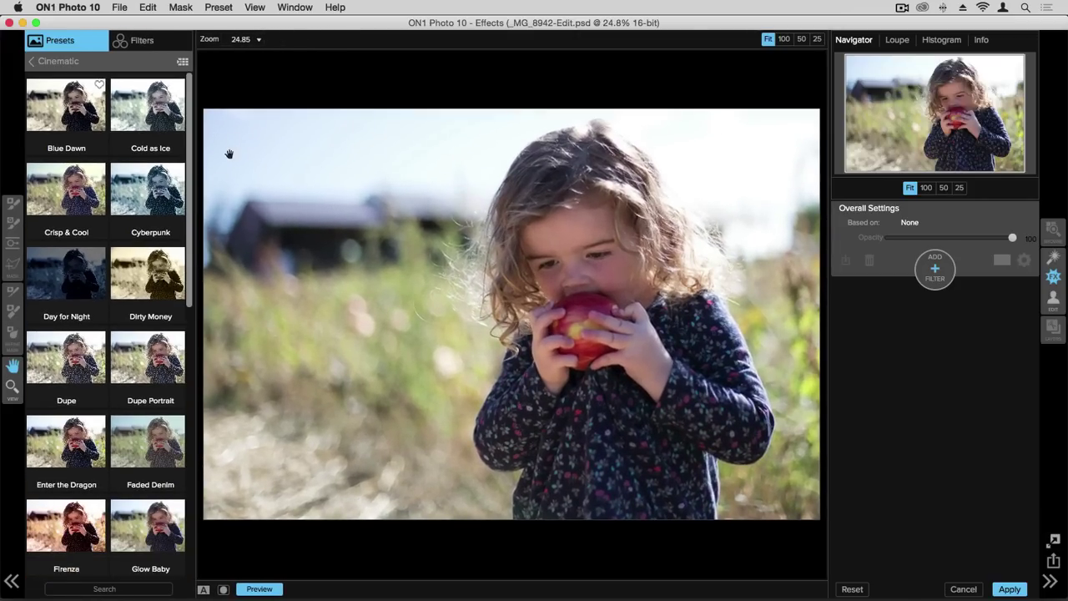
click(254, 7)
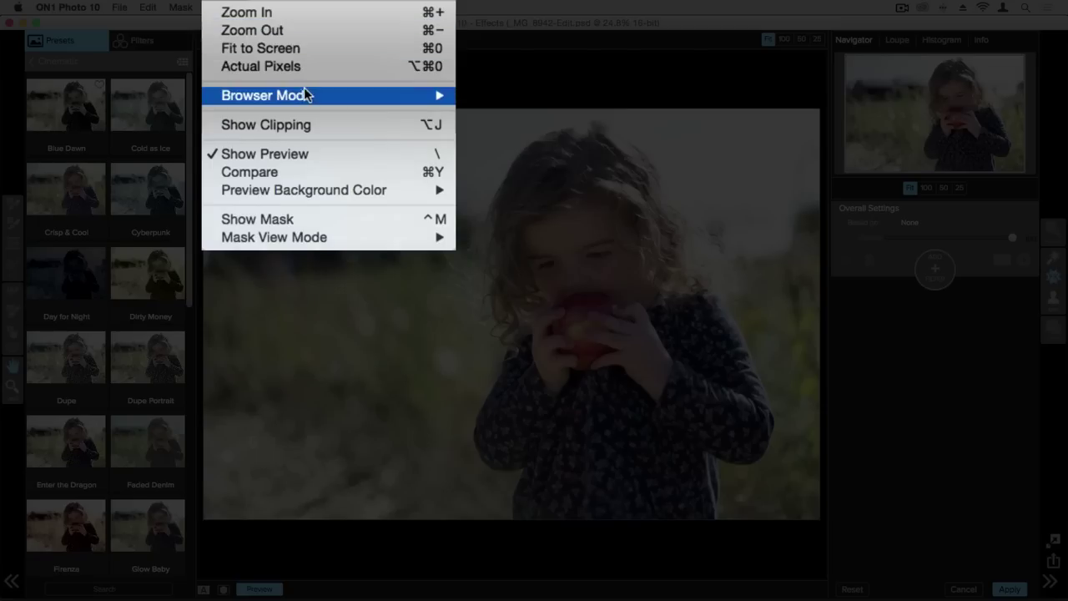
mouse_move(368, 82)
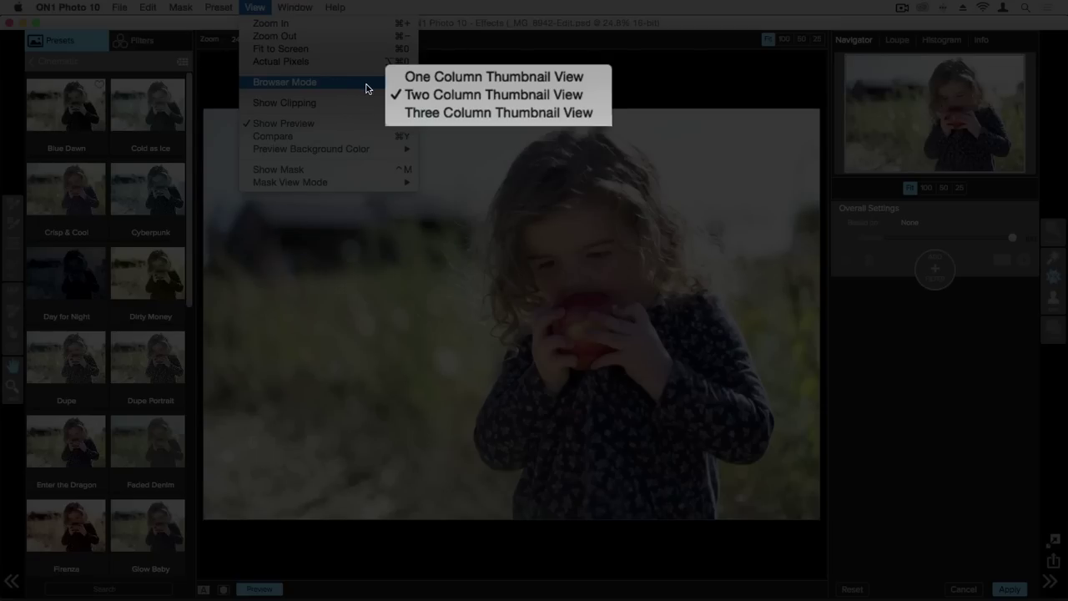
click(542, 81)
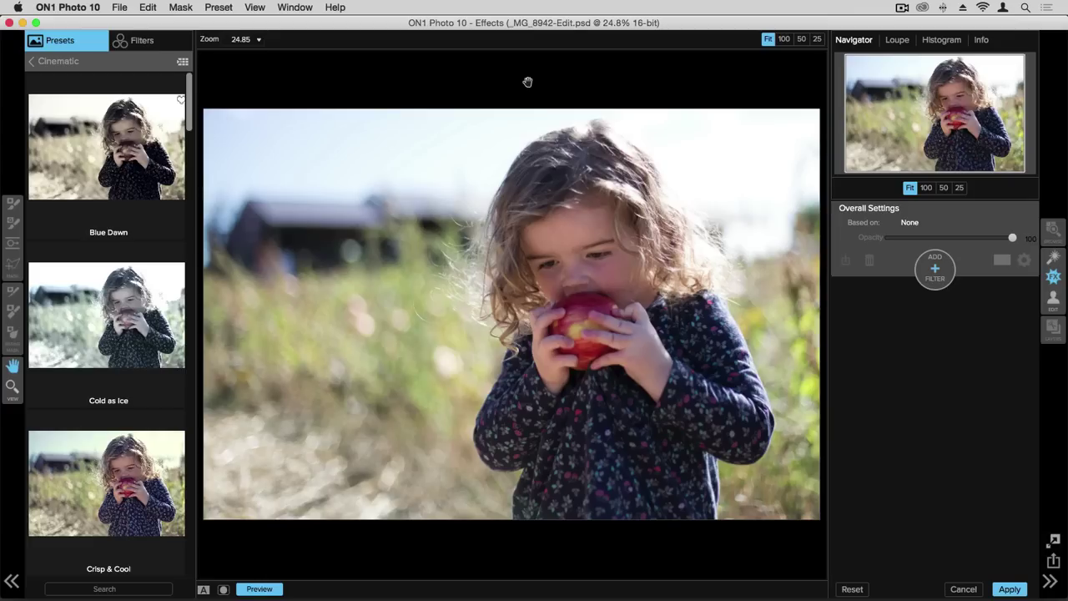
Apply Cold as Ice, fade it out fully, then bring back about a third of the effect
click(99, 325)
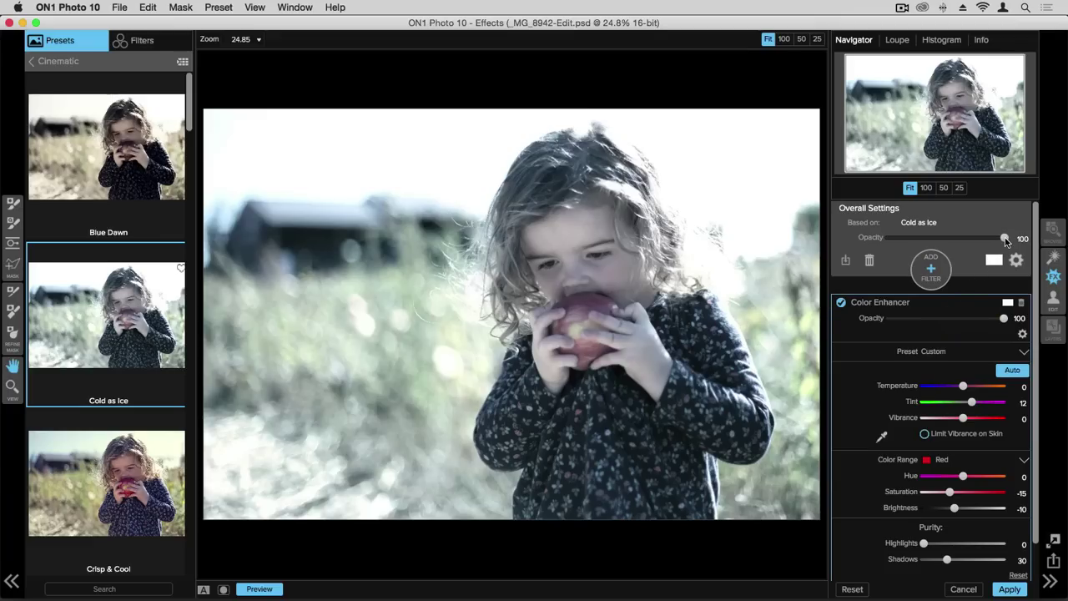
drag(1007, 240, 885, 242)
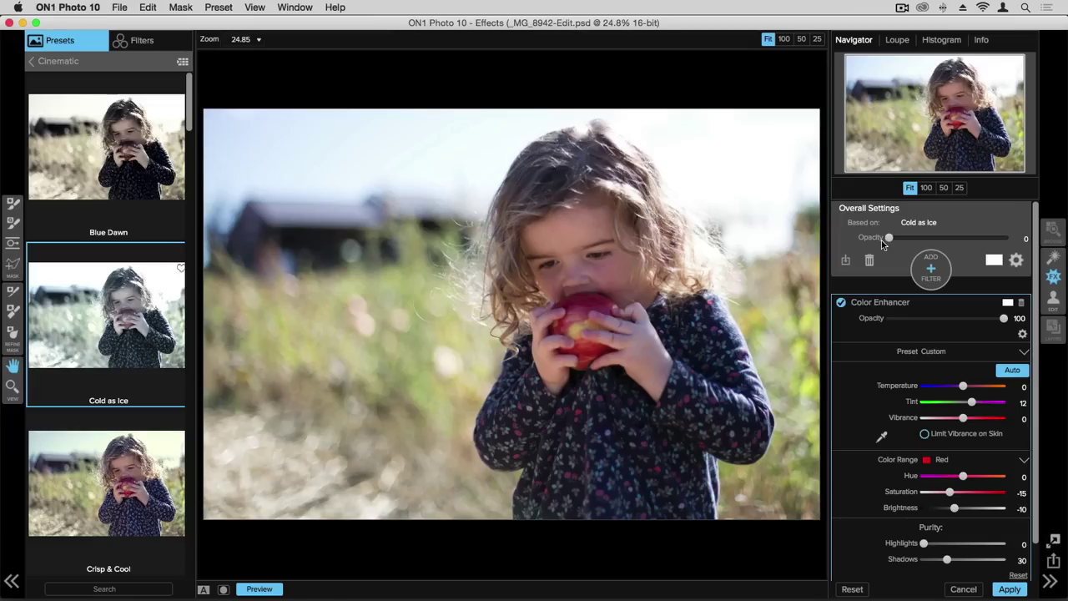
drag(883, 243, 1002, 242)
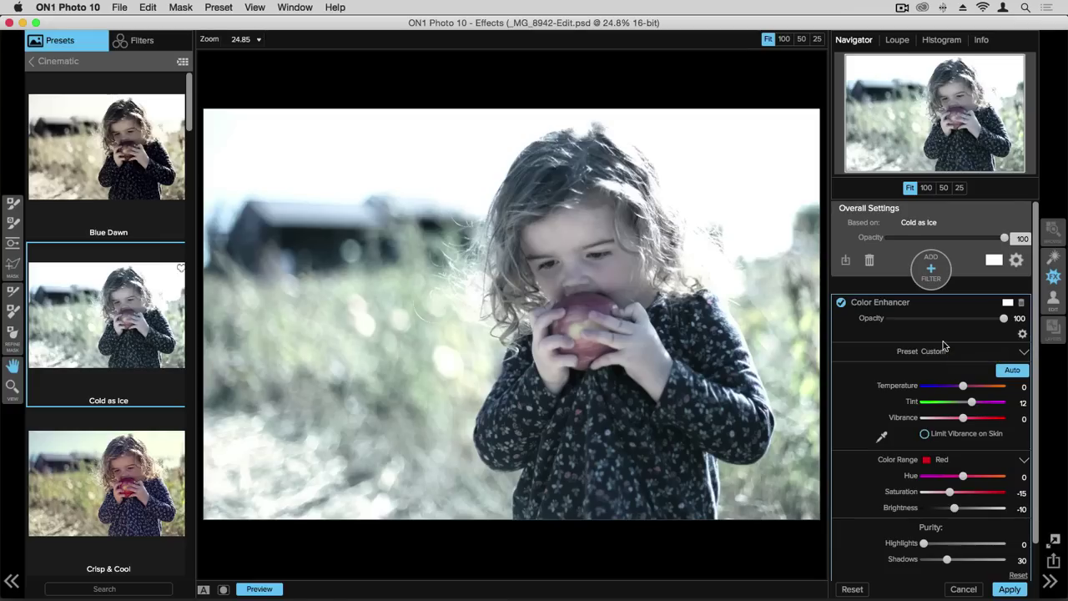
scroll(943, 345, down, 3)
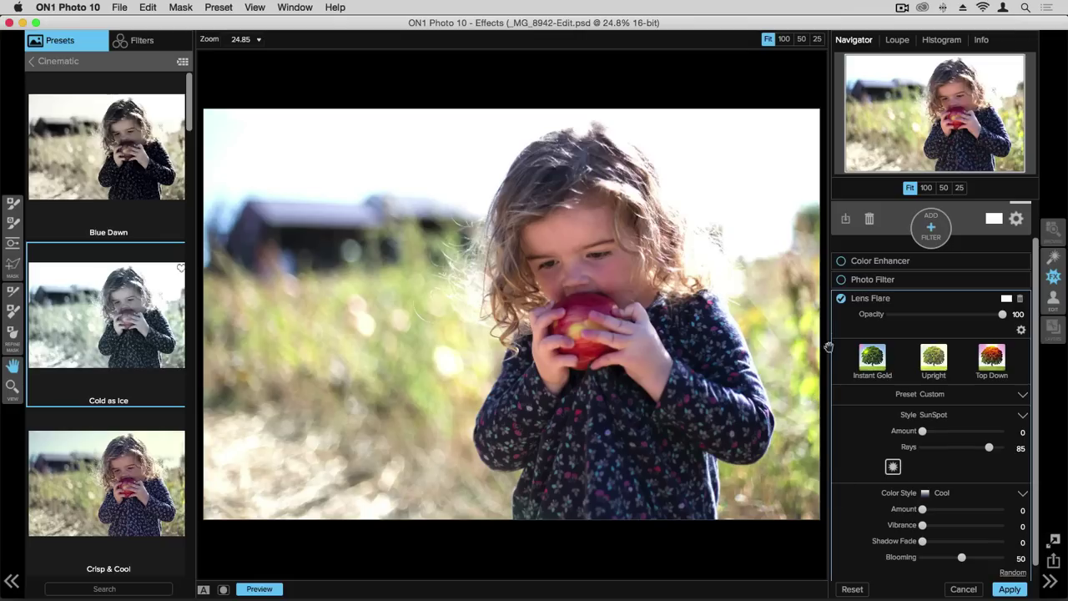
Compare Lens Flare off and on, try Instant Gold, then use Upright at Amount 12
click(841, 299)
click(841, 299)
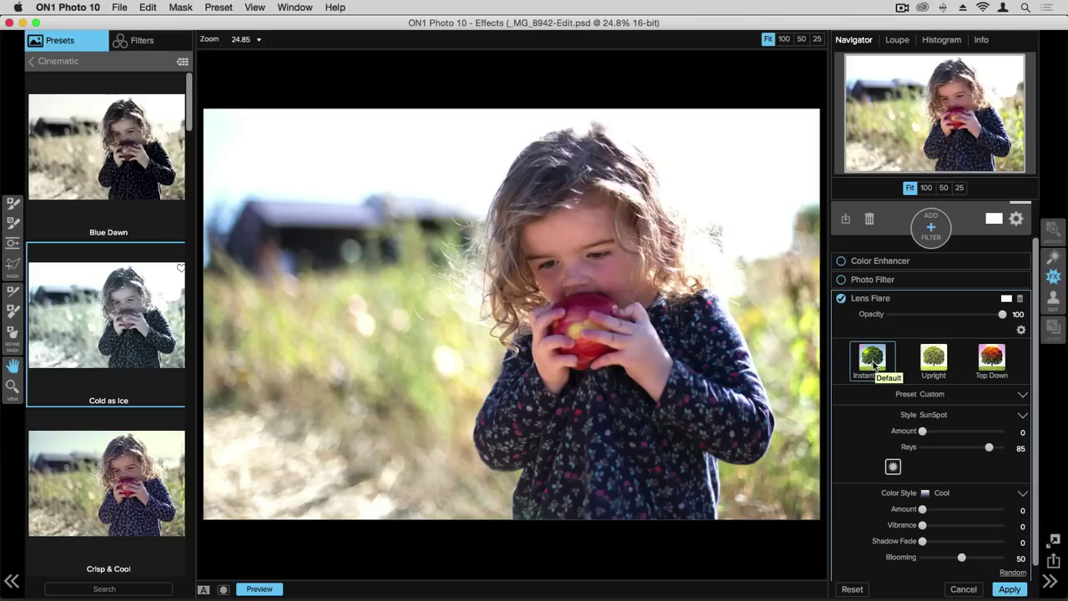
click(873, 364)
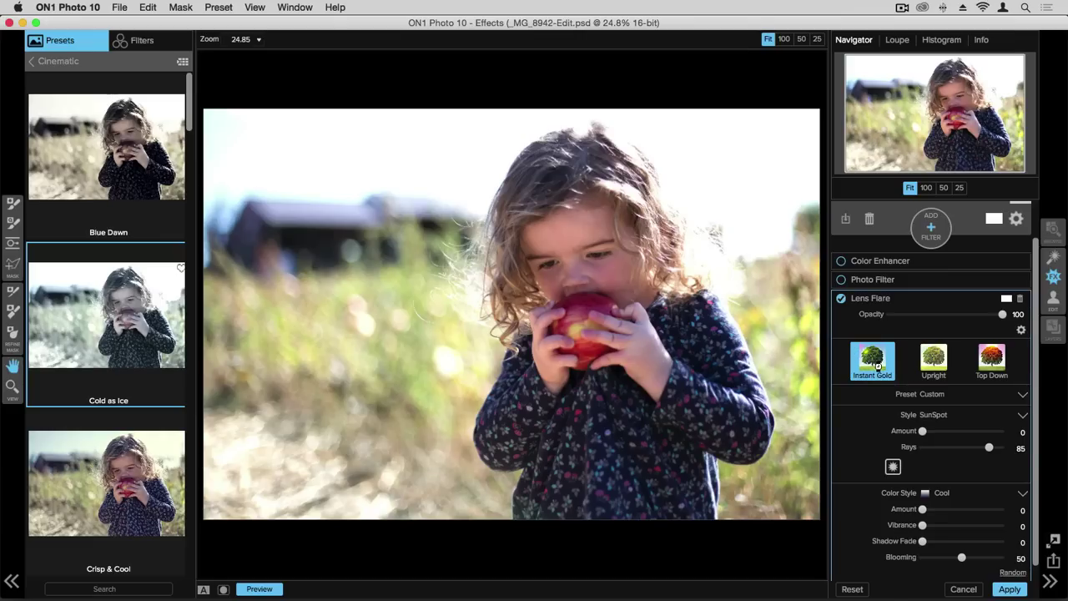
click(935, 360)
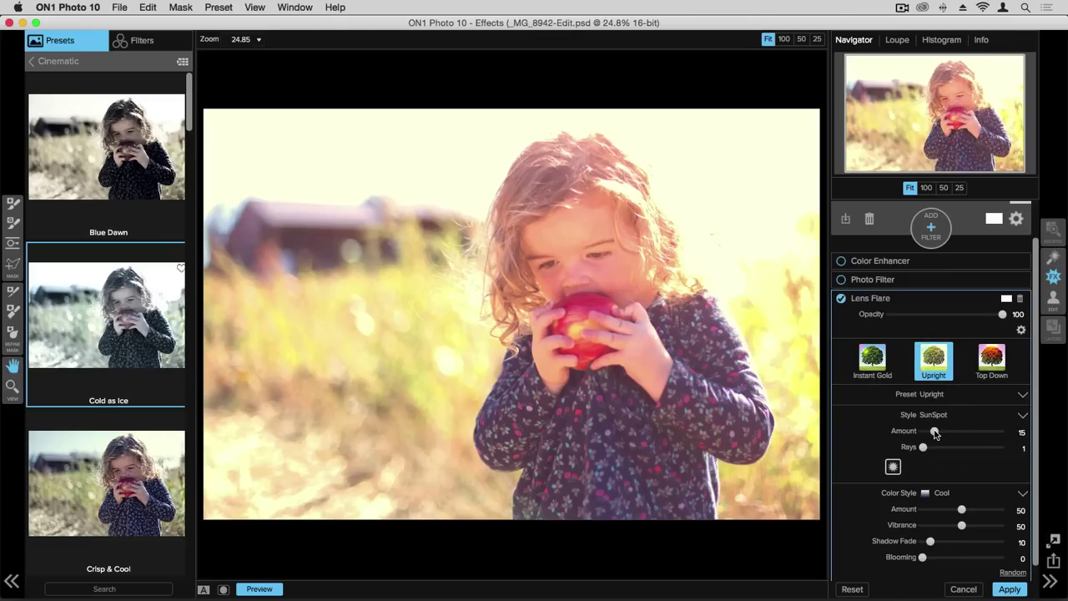
mouse_move(935, 432)
mouse_down()
mouse_move(960, 429)
mouse_move(932, 434)
mouse_up()
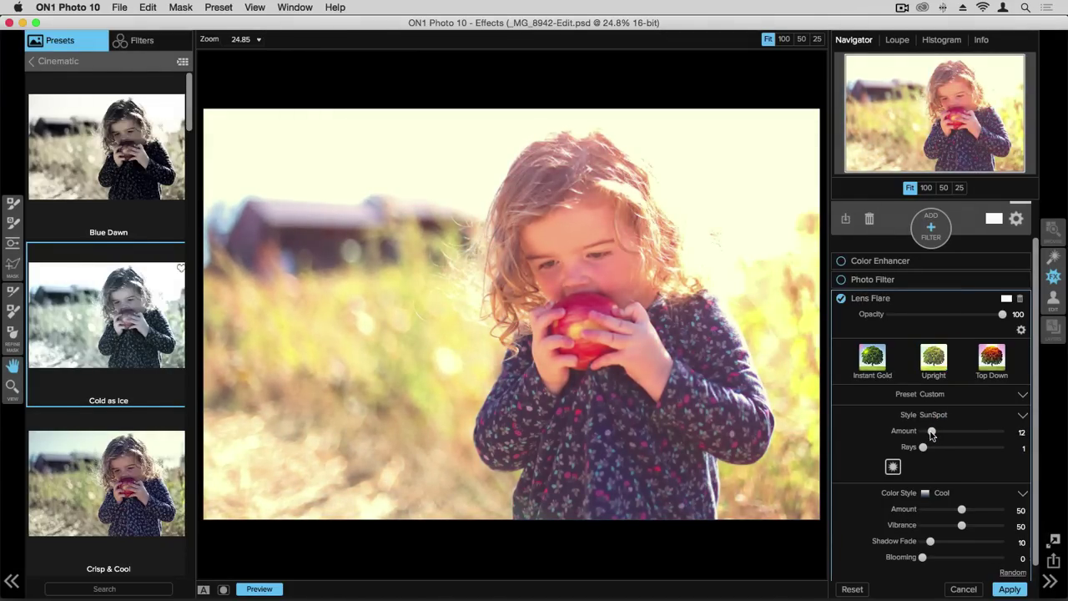
Keep Photo Filter opacity at 100 with the Graduated type, then expand Color Enhancer's settings
click(1000, 282)
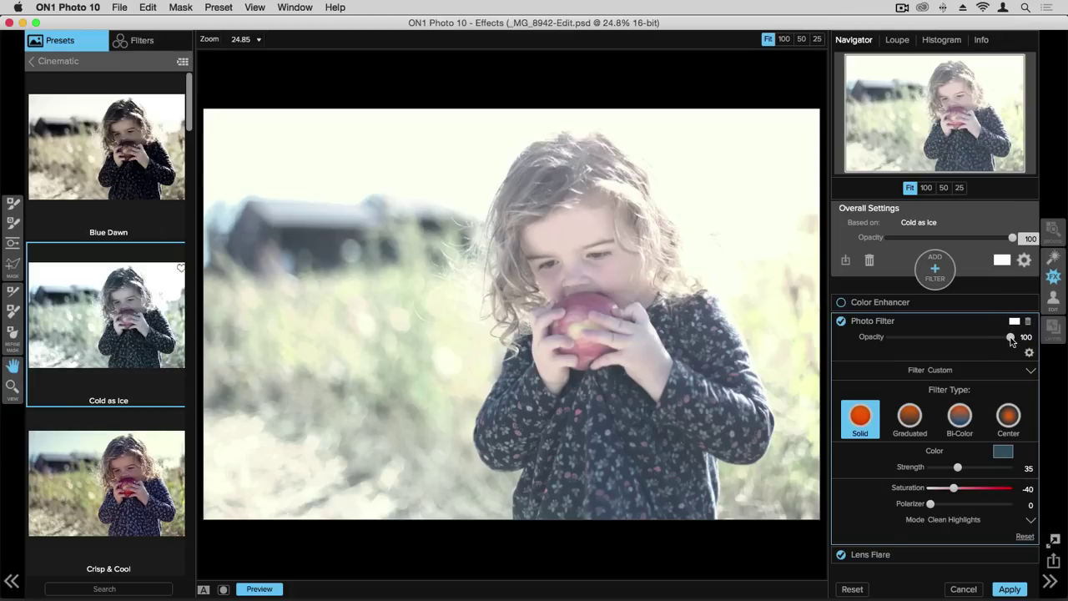
mouse_move(1011, 338)
mouse_down()
mouse_move(894, 337)
mouse_move(1006, 337)
mouse_move(932, 337)
mouse_move(990, 338)
mouse_up()
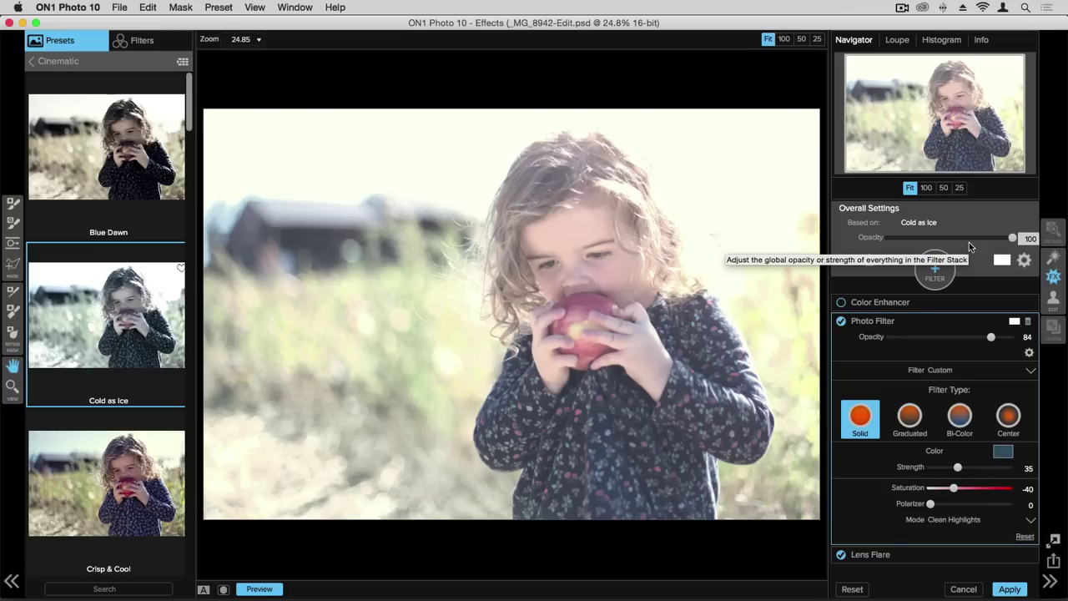
drag(990, 338, 1017, 337)
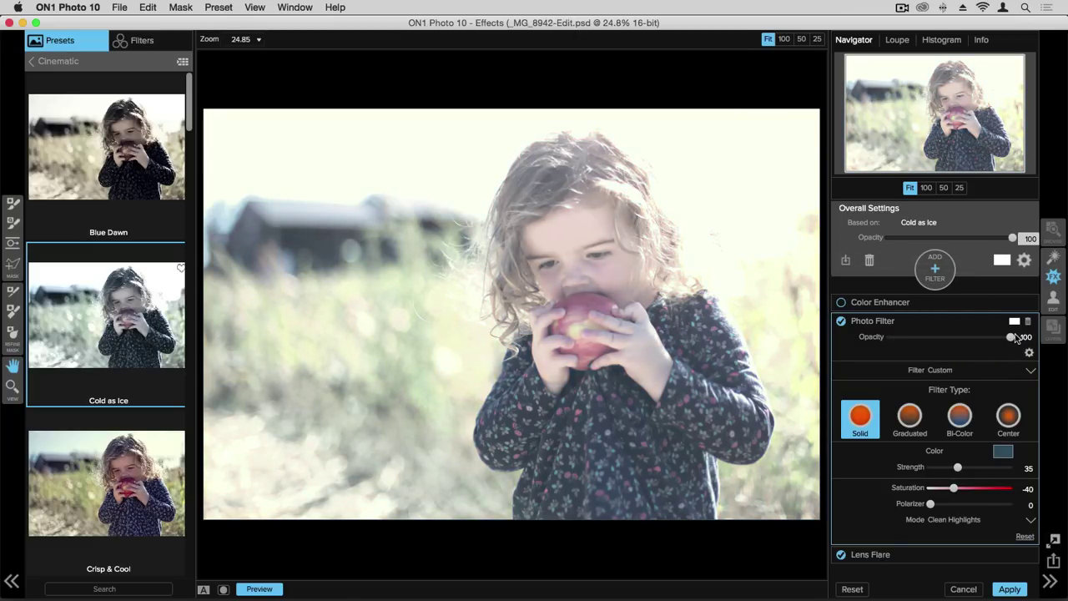
click(917, 423)
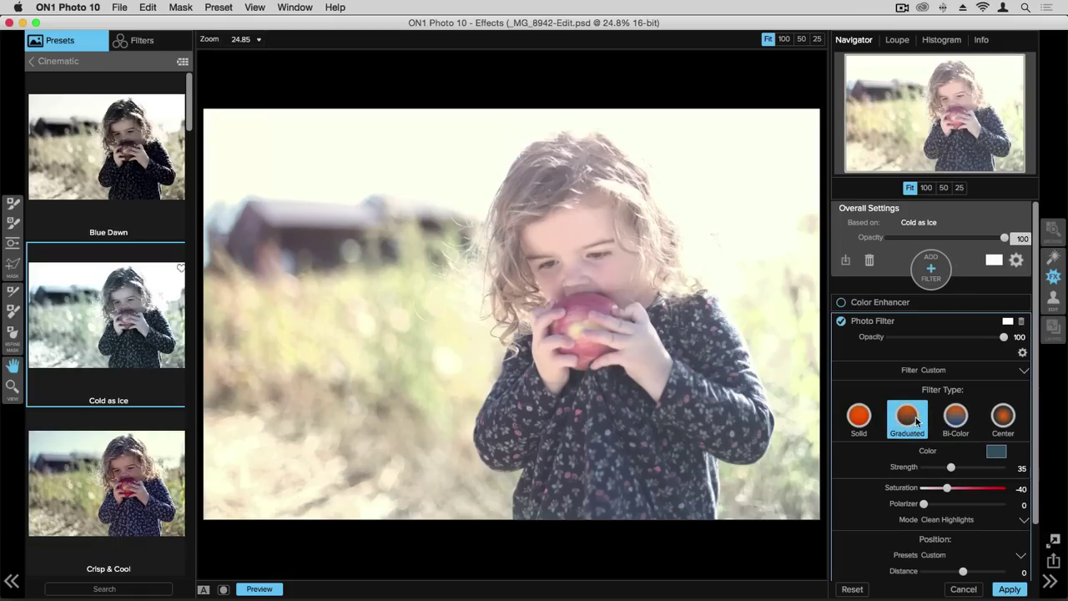
click(955, 419)
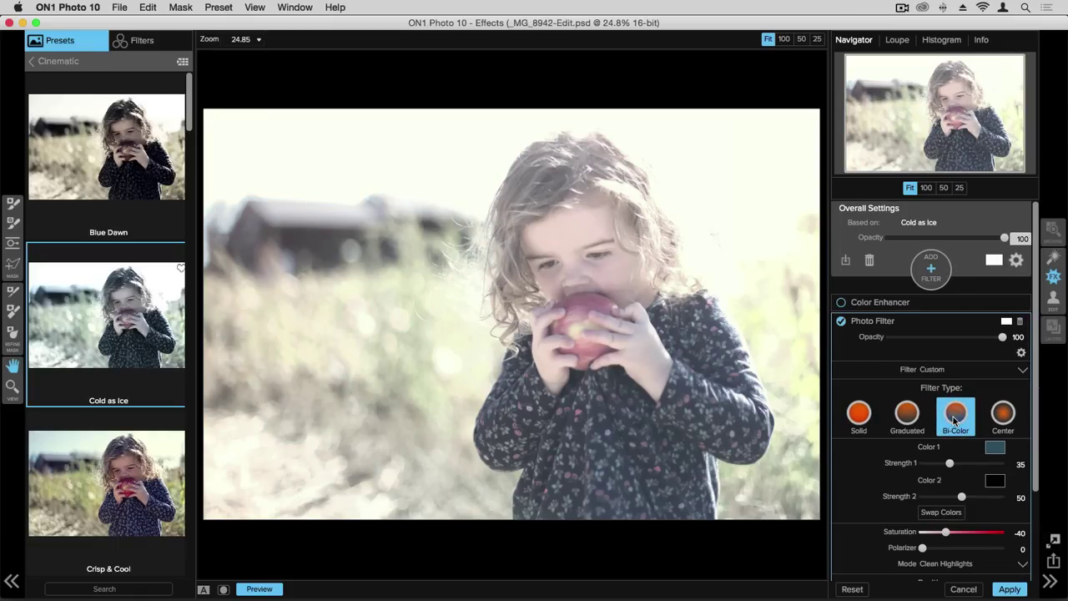
click(907, 417)
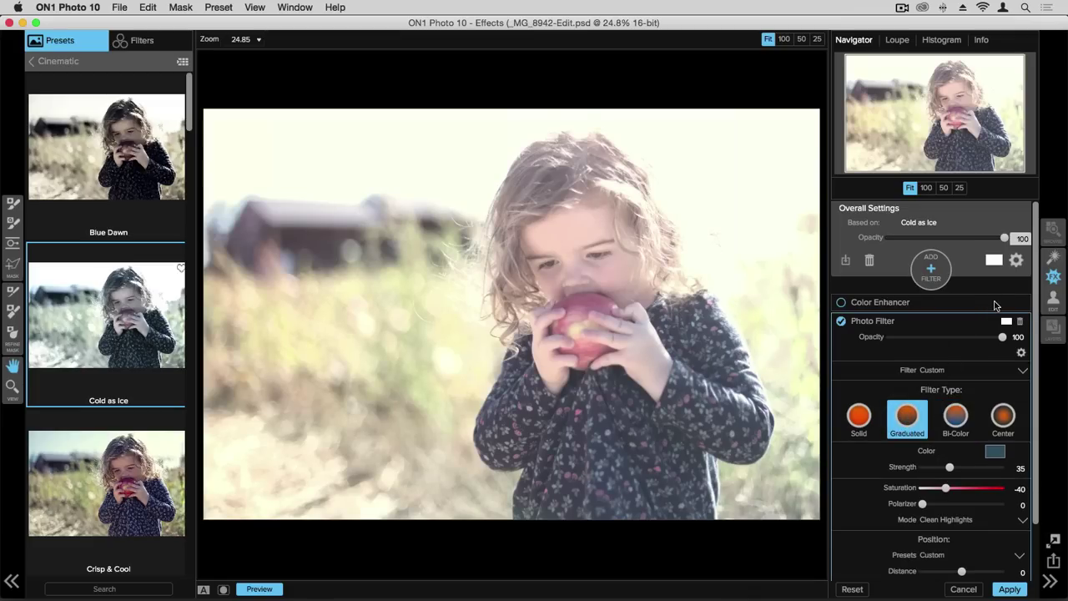
click(995, 305)
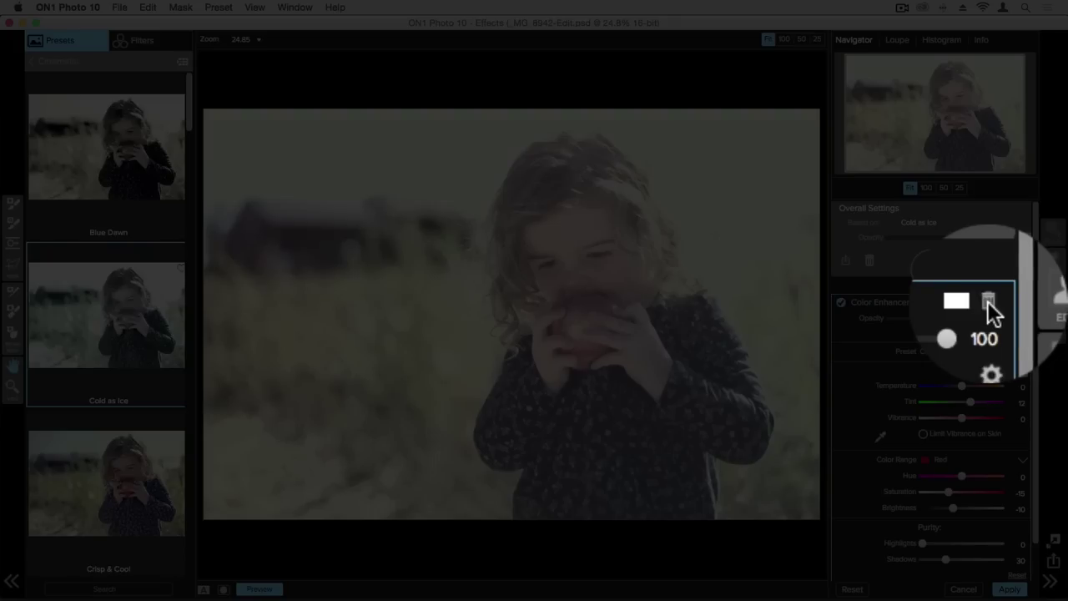
Delete the Color Enhancer layer and add a new empty filter layer to the stack
click(1006, 303)
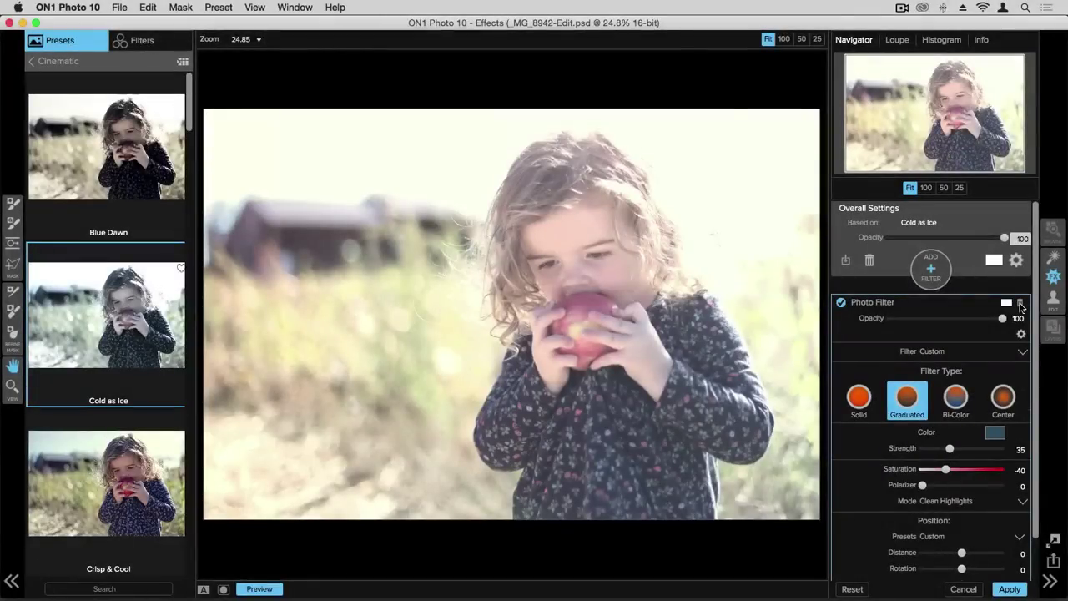
scroll(885, 415, down, 2)
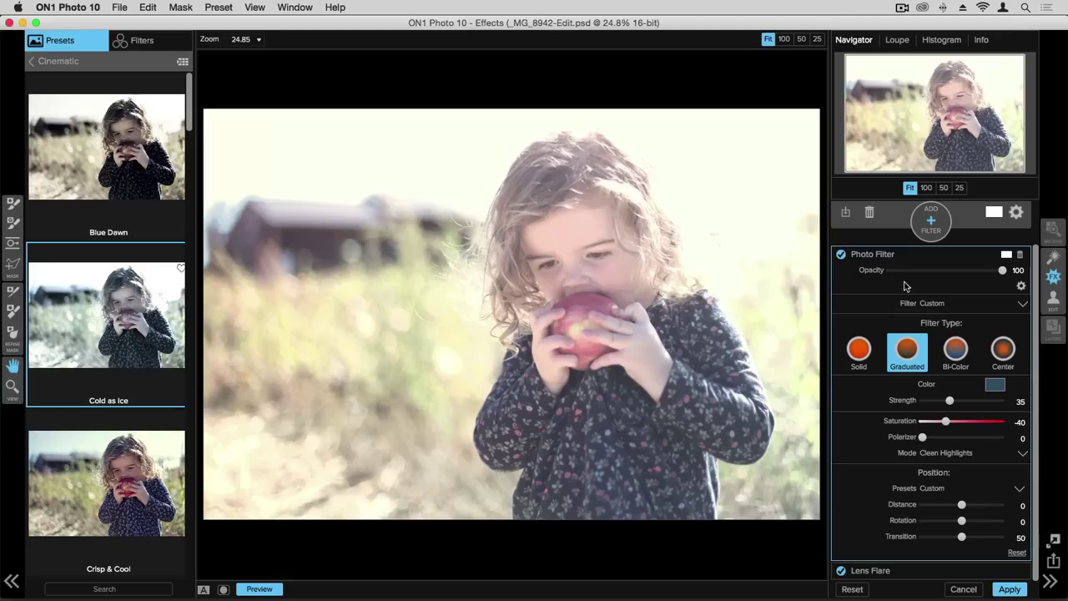
click(939, 220)
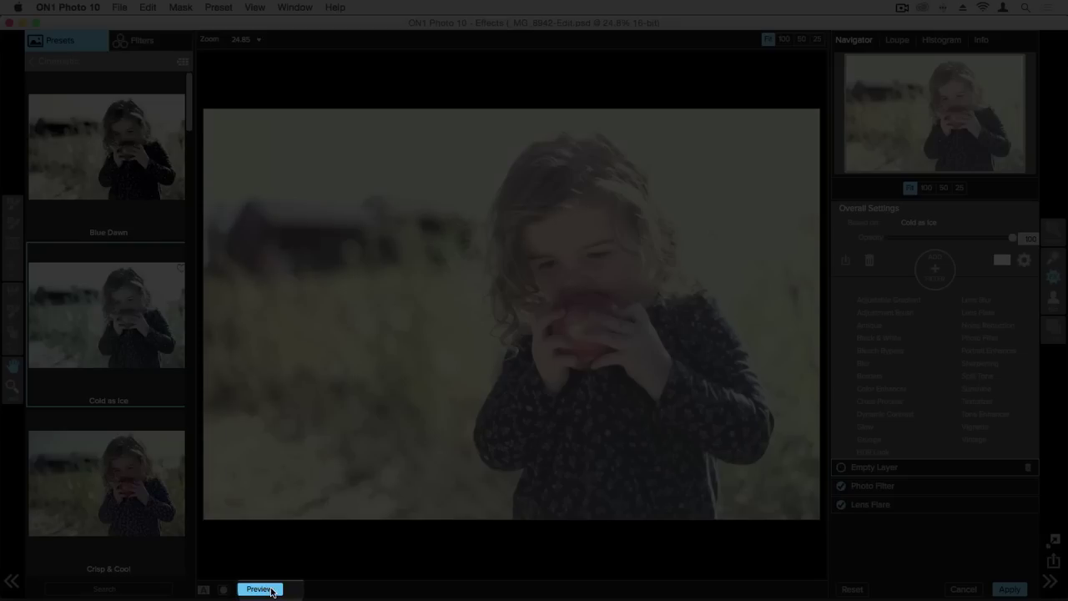
click(260, 590)
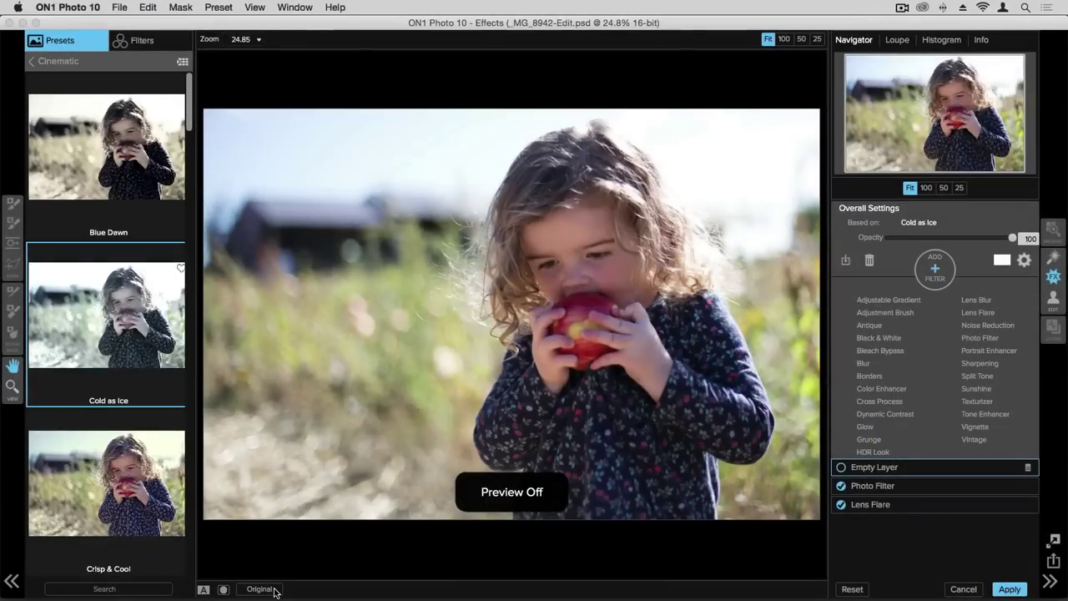
click(267, 589)
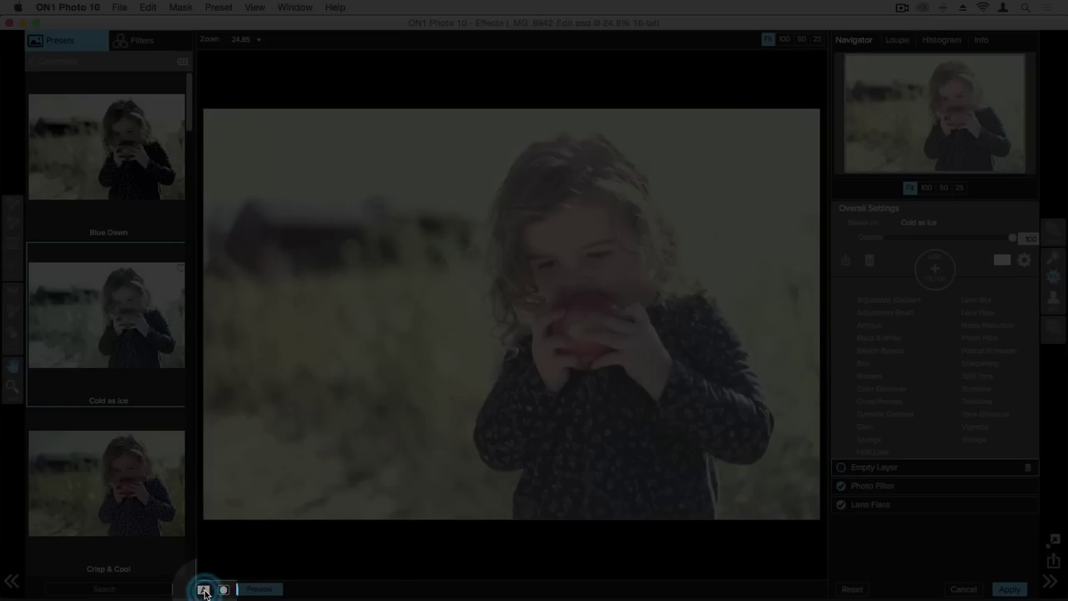
click(204, 590)
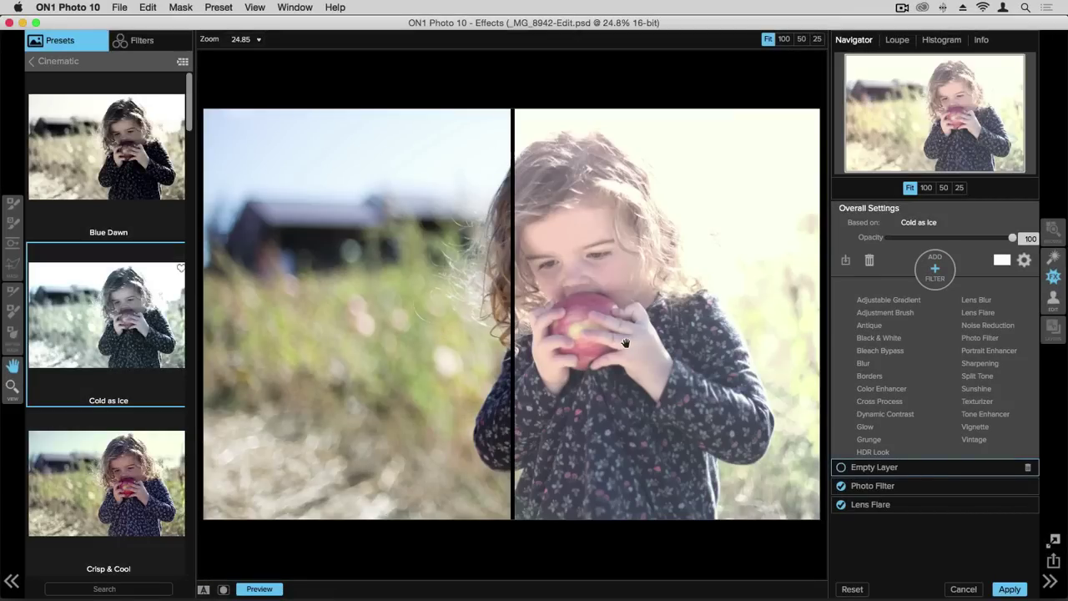
click(203, 590)
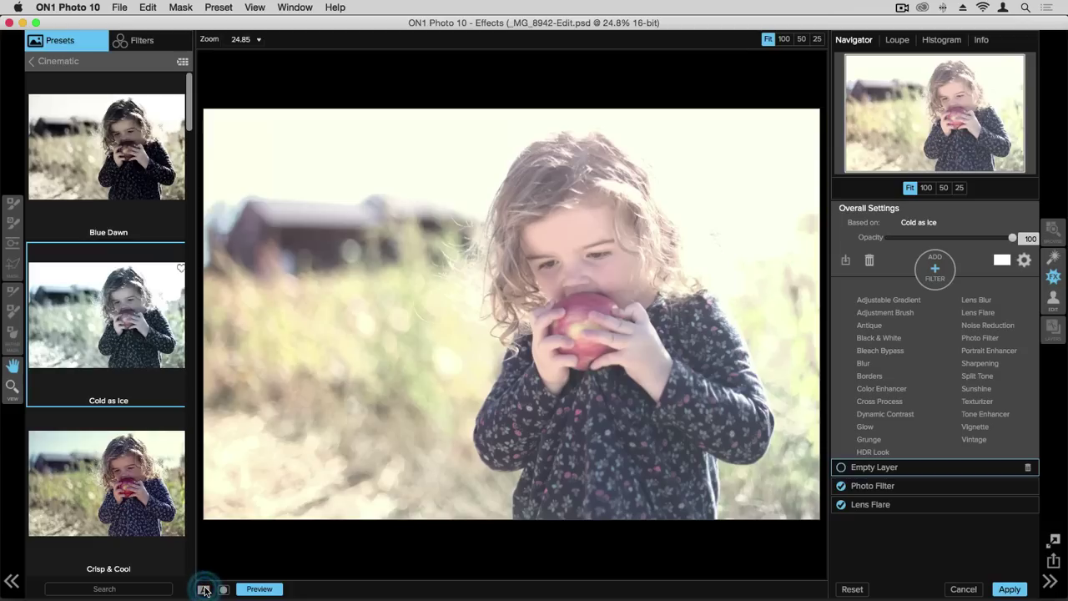